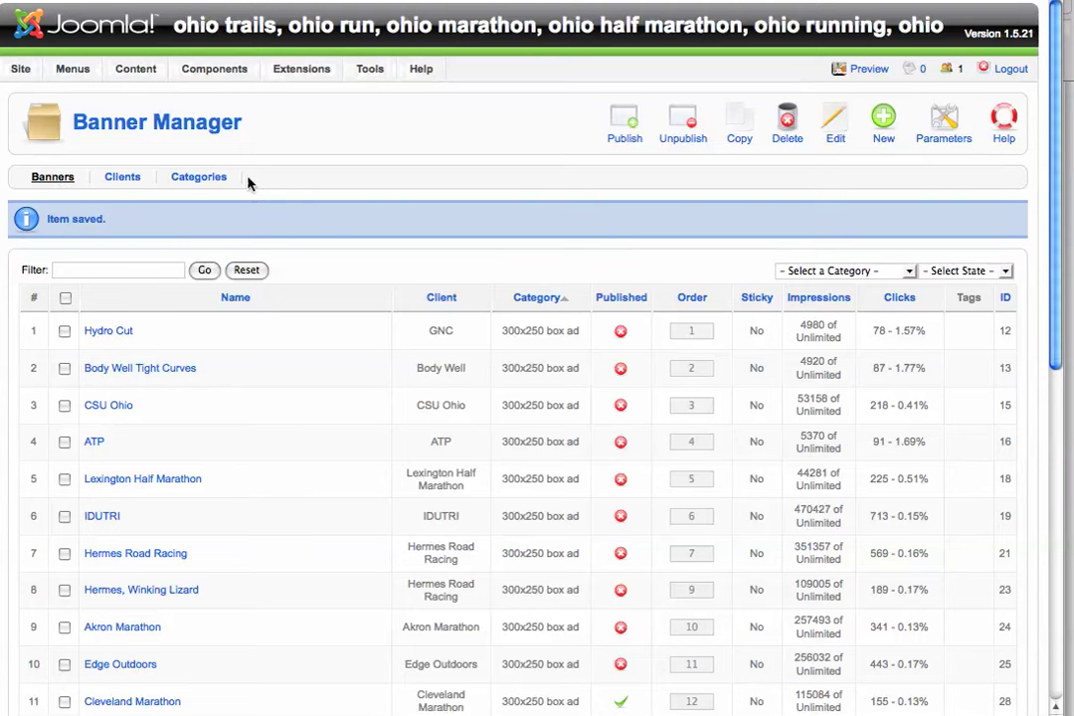
Reveal the Banner submenu with Banners, Clients and Categories under Components.
{"action": "mouse_move", "coordinate": [231, 77]}
{"action": "mouse_move", "coordinate": [225, 118]}
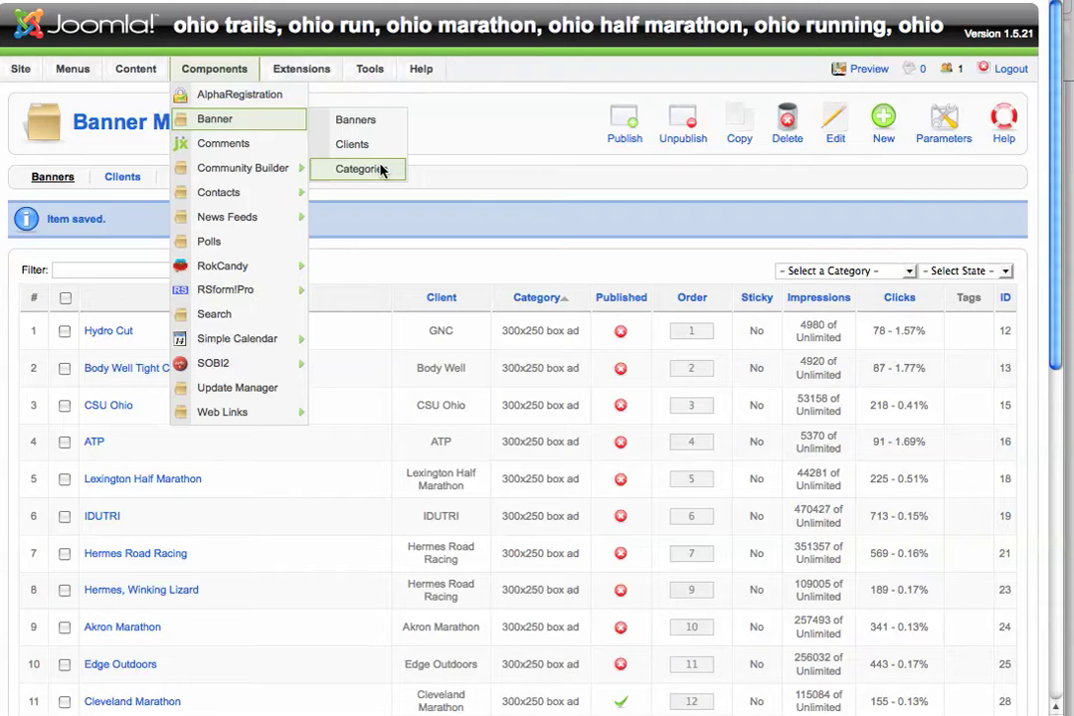
Open the Banner Category Manager, which lists the 728x90 leader board category.
{"action": "left_click", "coordinate": [198, 176]}
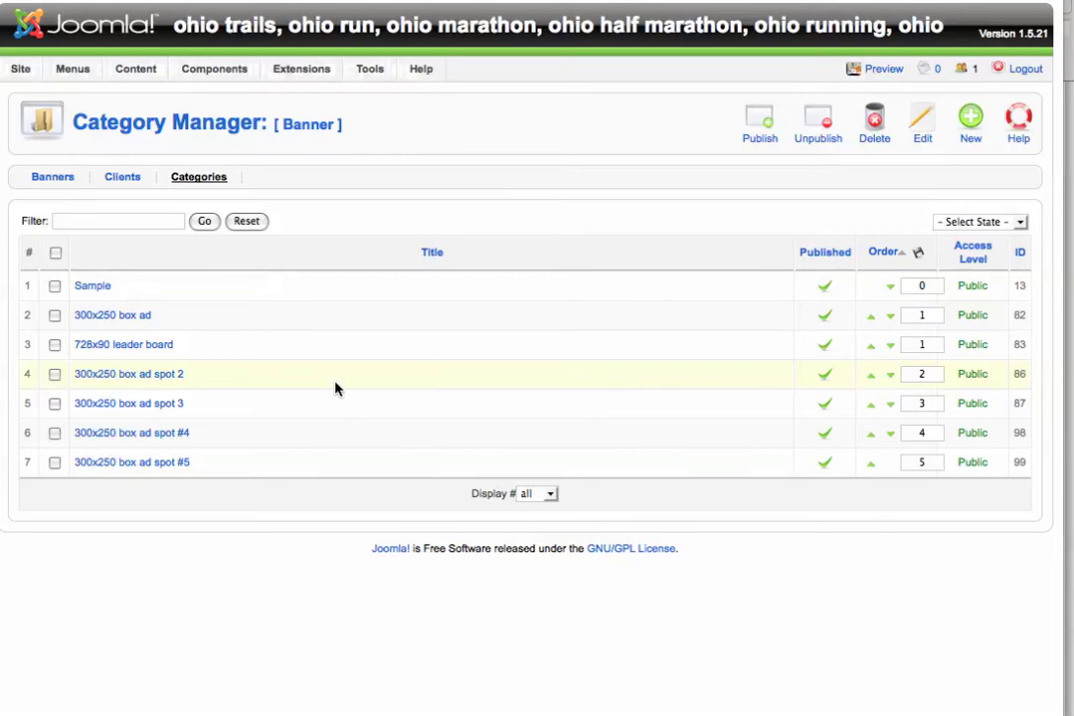
Start a new banner client and enter its client name, appending '23' to a suggested name.
{"action": "left_click", "coordinate": [131, 179]}
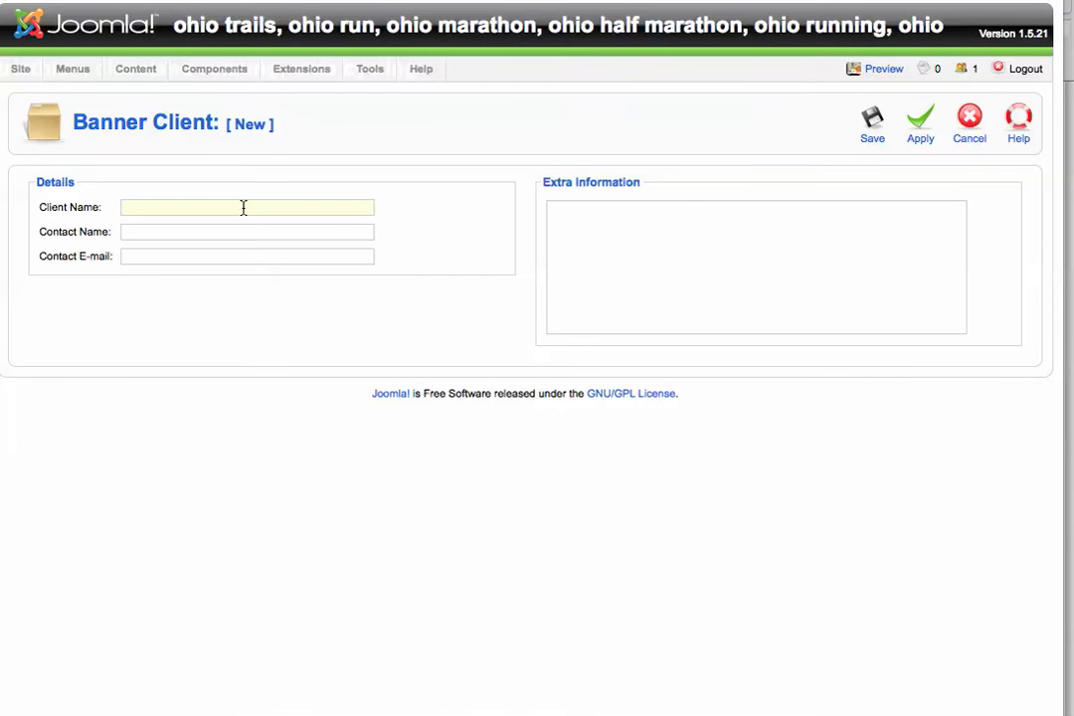
{"action": "type", "text": "Test"}
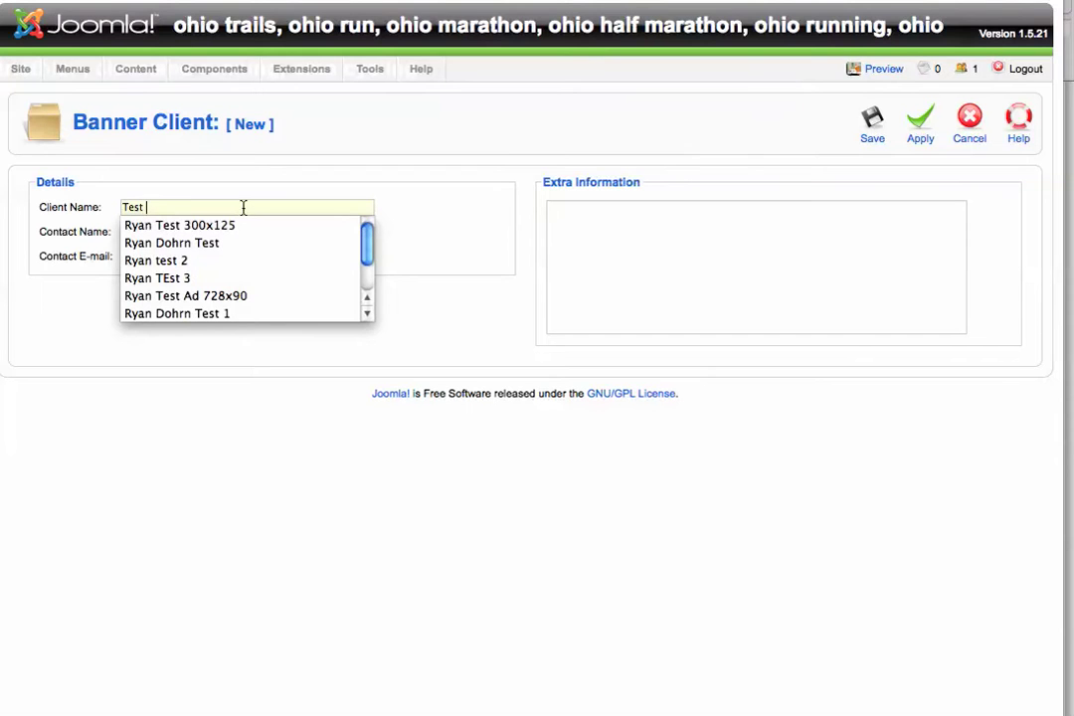
{"action": "key", "text": "Down"}
{"action": "key", "text": "Down"}
{"action": "key", "text": "Tab"}
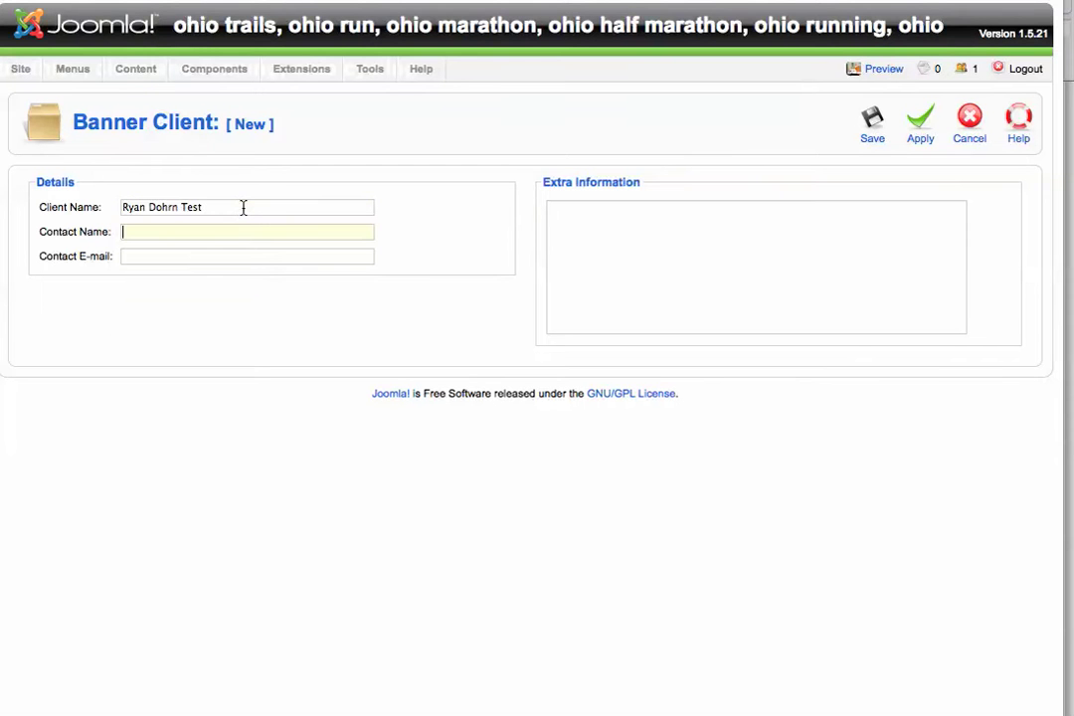
{"action": "left_click", "coordinate": [213, 207]}
{"action": "type", "text": "23"}
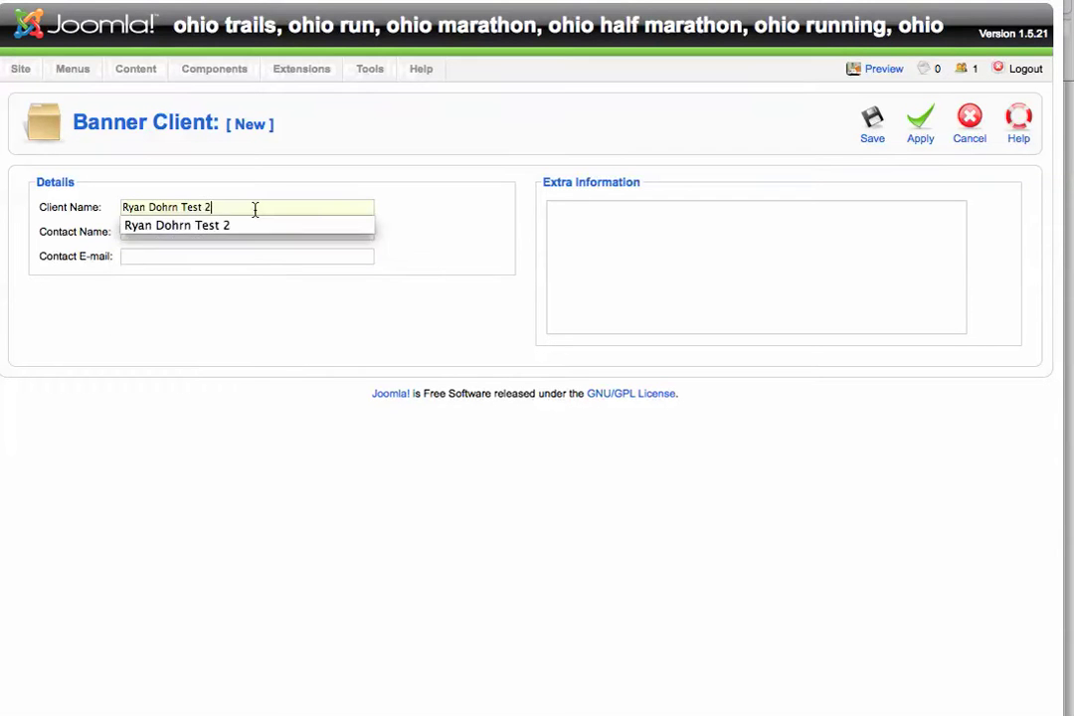
Fill in the client's contact name and contact e-mail from the suggestions.
{"action": "left_click", "coordinate": [240, 229]}
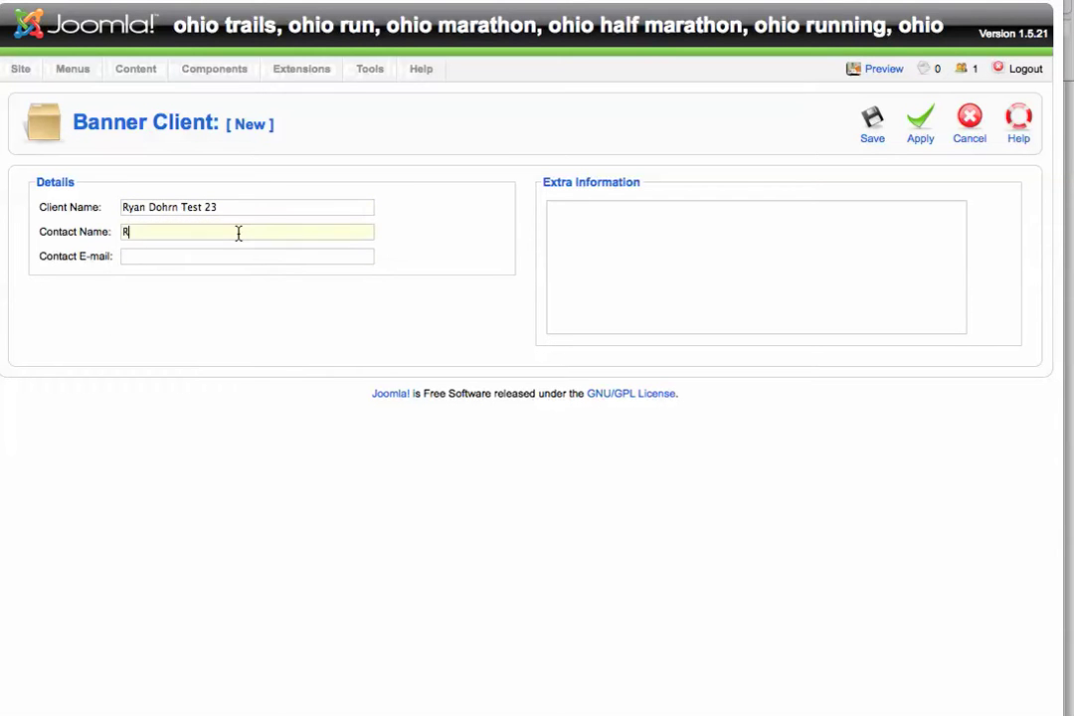
{"action": "type", "text": "Rya"}
{"action": "key", "text": "BackSpace"}
{"action": "key", "text": "BackSpace"}
{"action": "key", "text": "Down"}
{"action": "key", "text": "Down"}
{"action": "key", "text": "Tab"}
{"action": "type", "text": "ryan"}
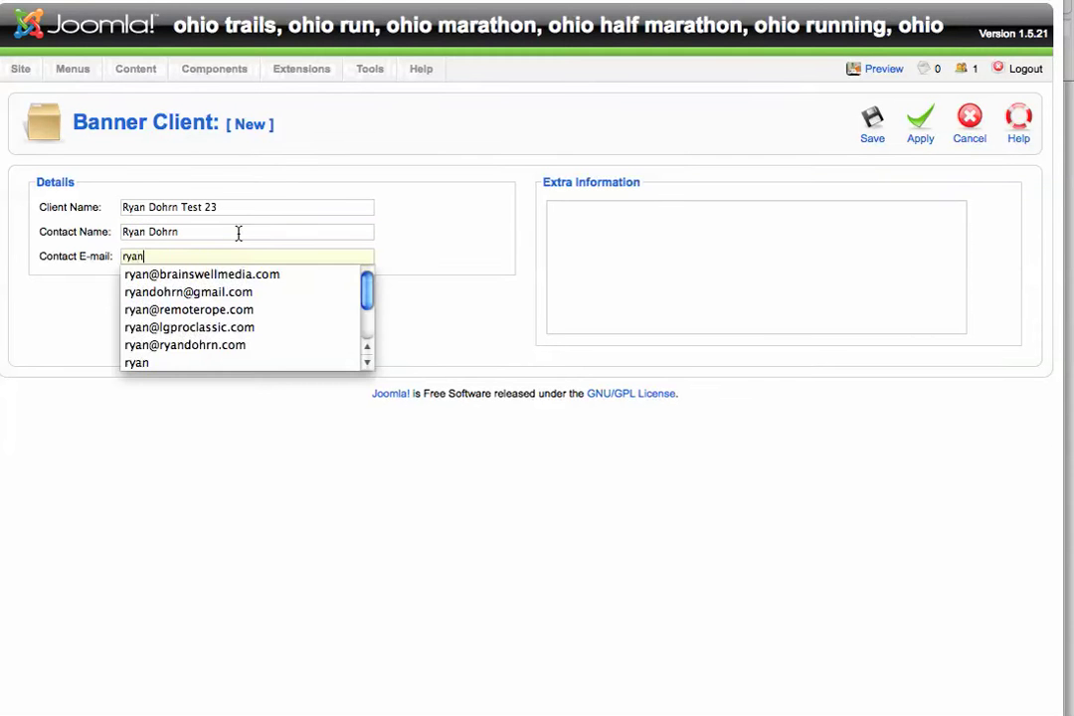
{"action": "key", "text": "Down"}
{"action": "key", "text": "Tab"}
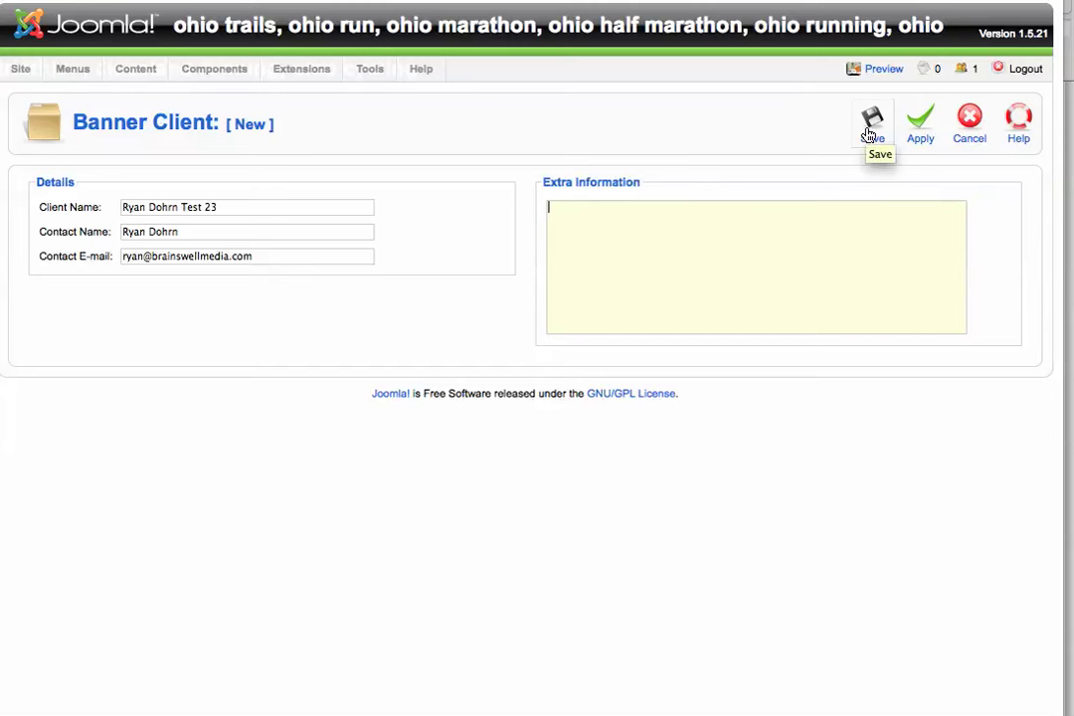
Save the new client and return to the Banner Manager list.
{"action": "left_click", "coordinate": [976, 137]}
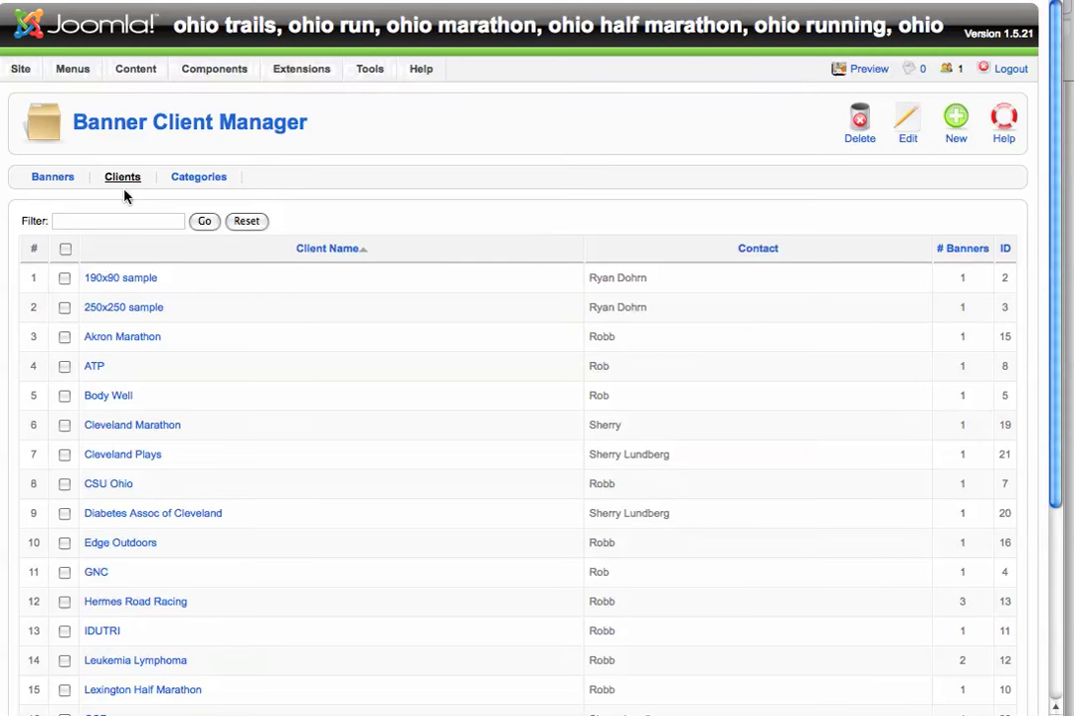
{"action": "left_click", "coordinate": [50, 178]}
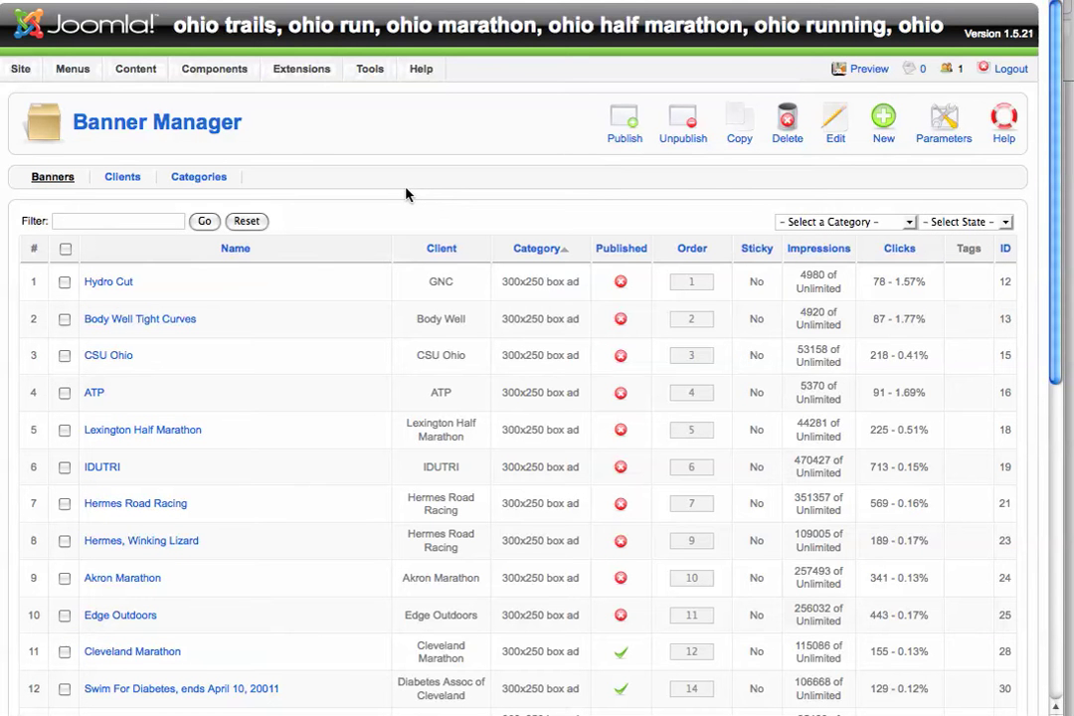
{"action": "mouse_move", "coordinate": [18, 72]}
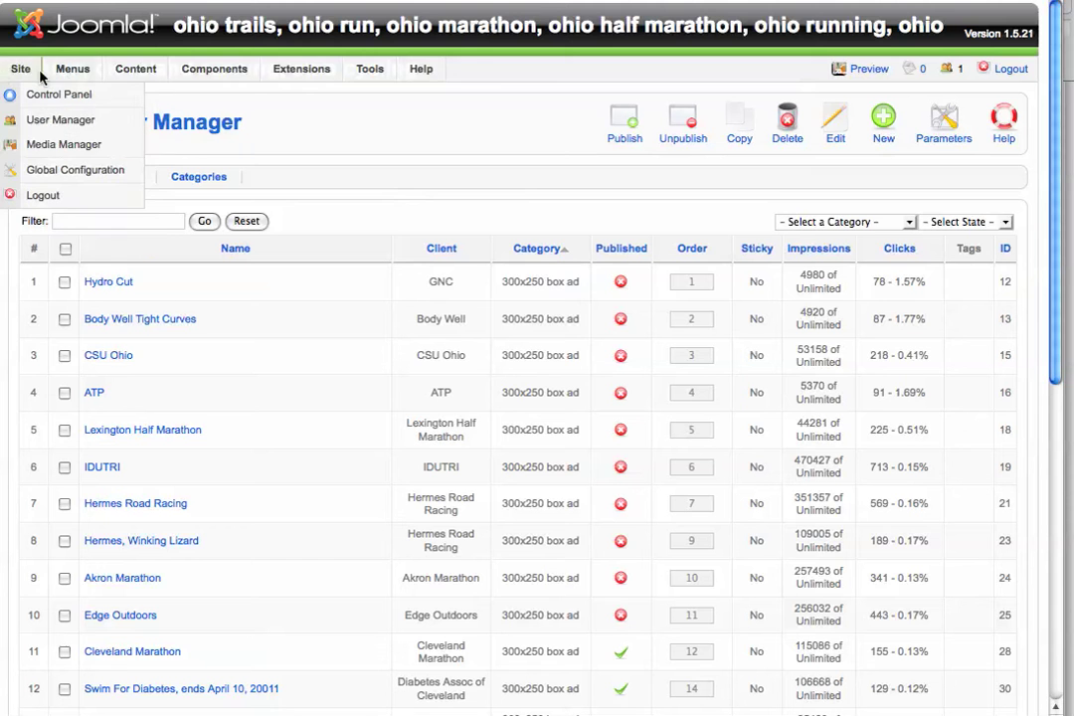
Open the images/banners folder in Media Manager and pick Hermes_10Miler_April.jpg without uploading.
{"action": "left_click", "coordinate": [50, 144]}
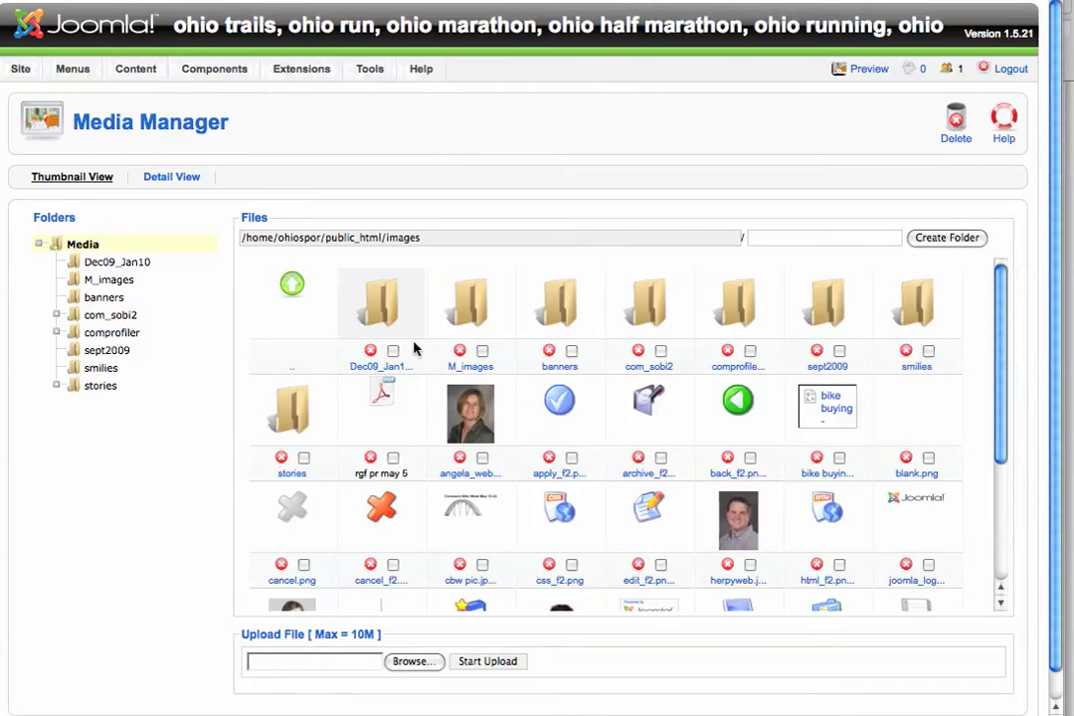
{"action": "left_click", "coordinate": [562, 299]}
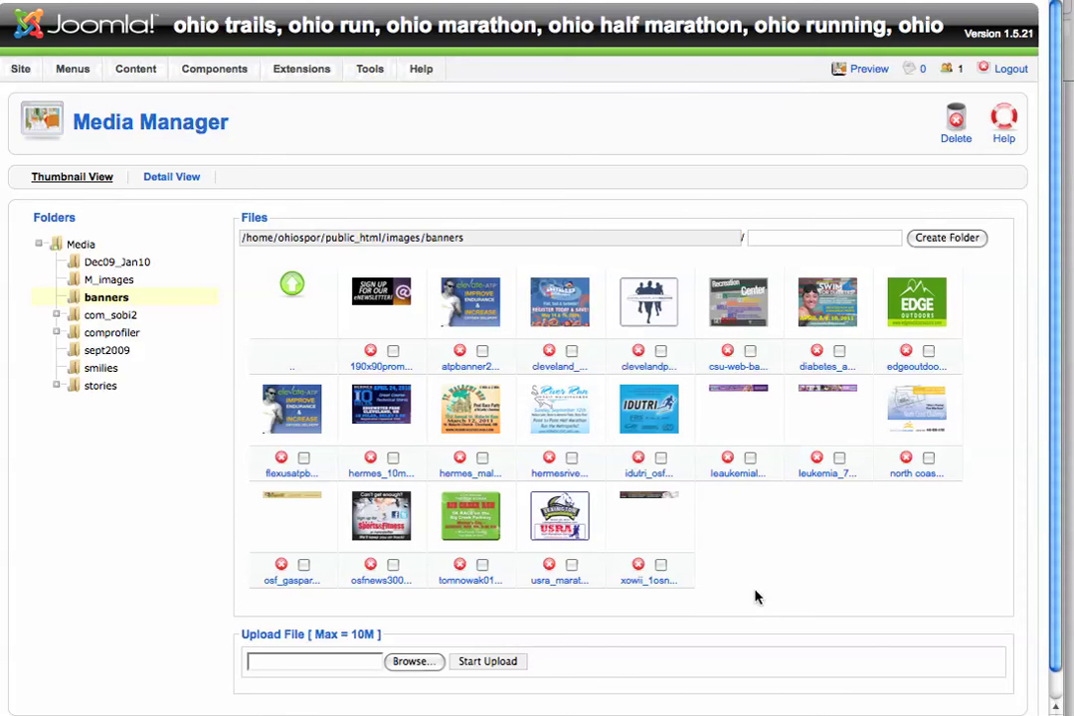
{"action": "left_click", "coordinate": [425, 662]}
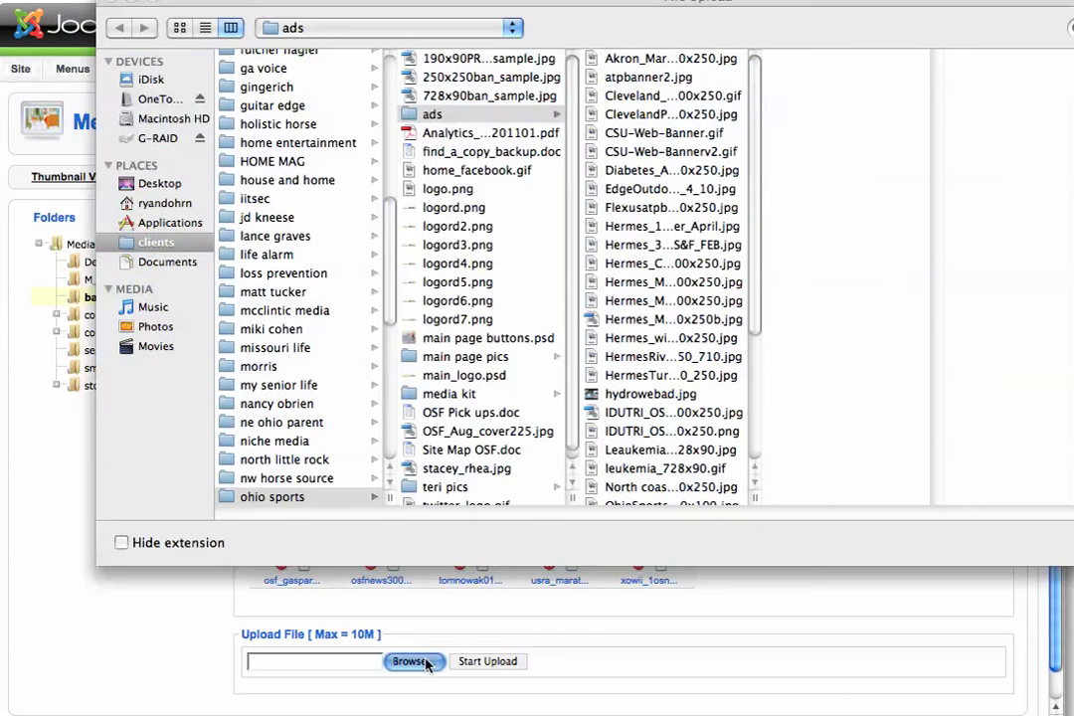
{"action": "left_click", "coordinate": [651, 227]}
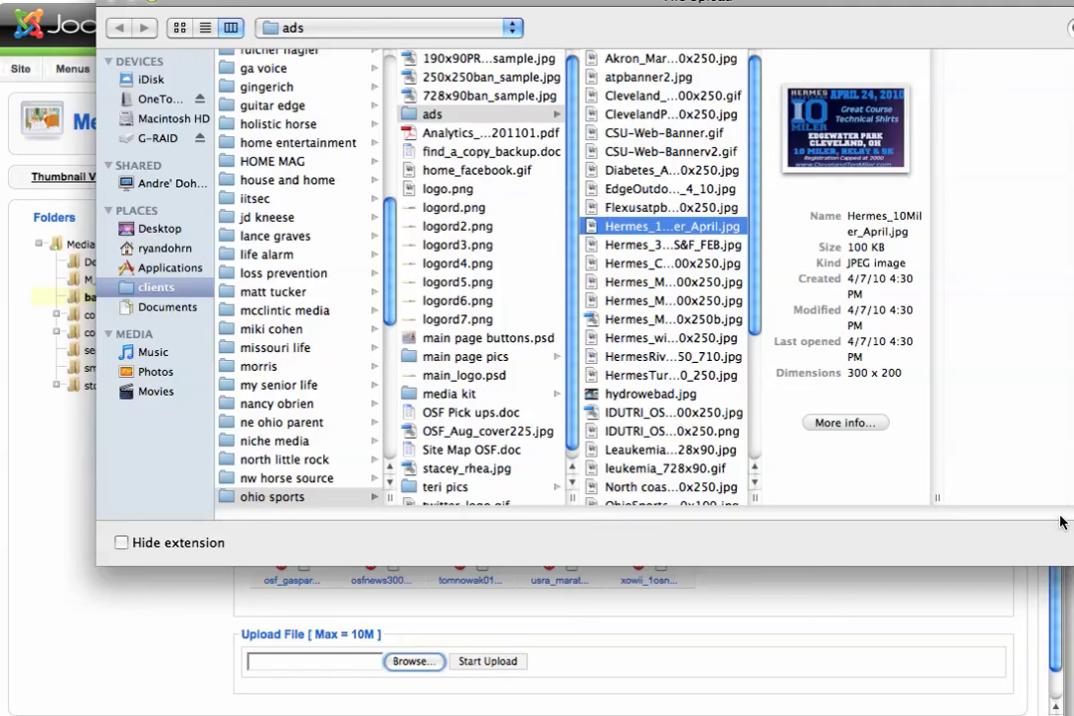
{"action": "key", "text": "Return"}
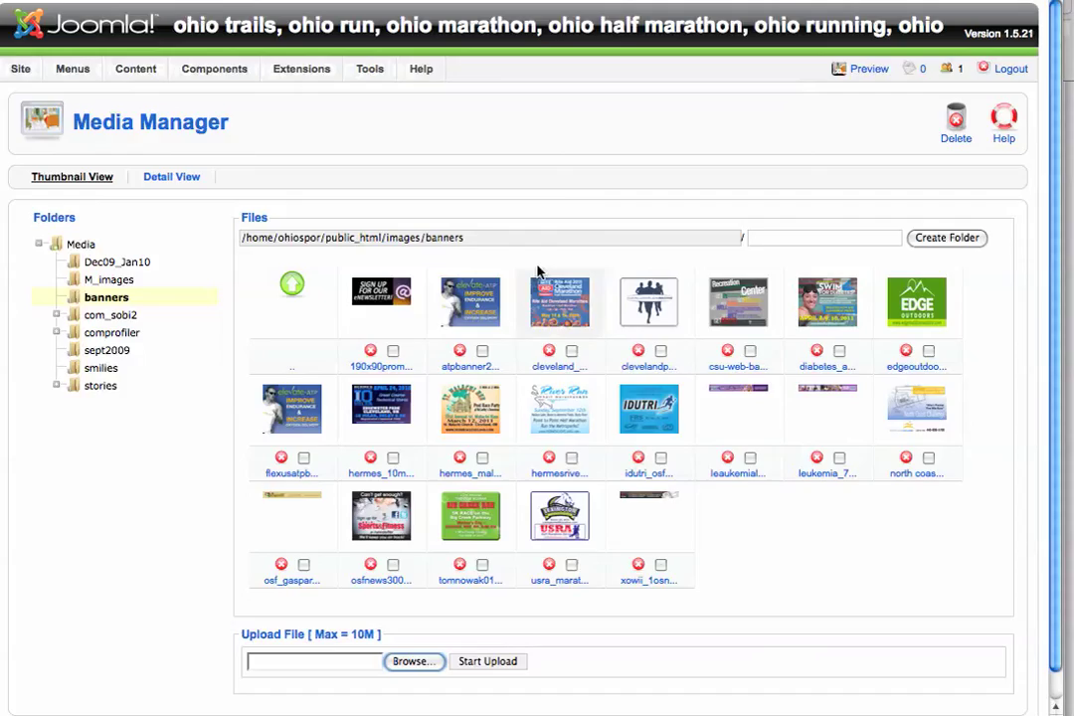
{"action": "left_click", "coordinate": [474, 241]}
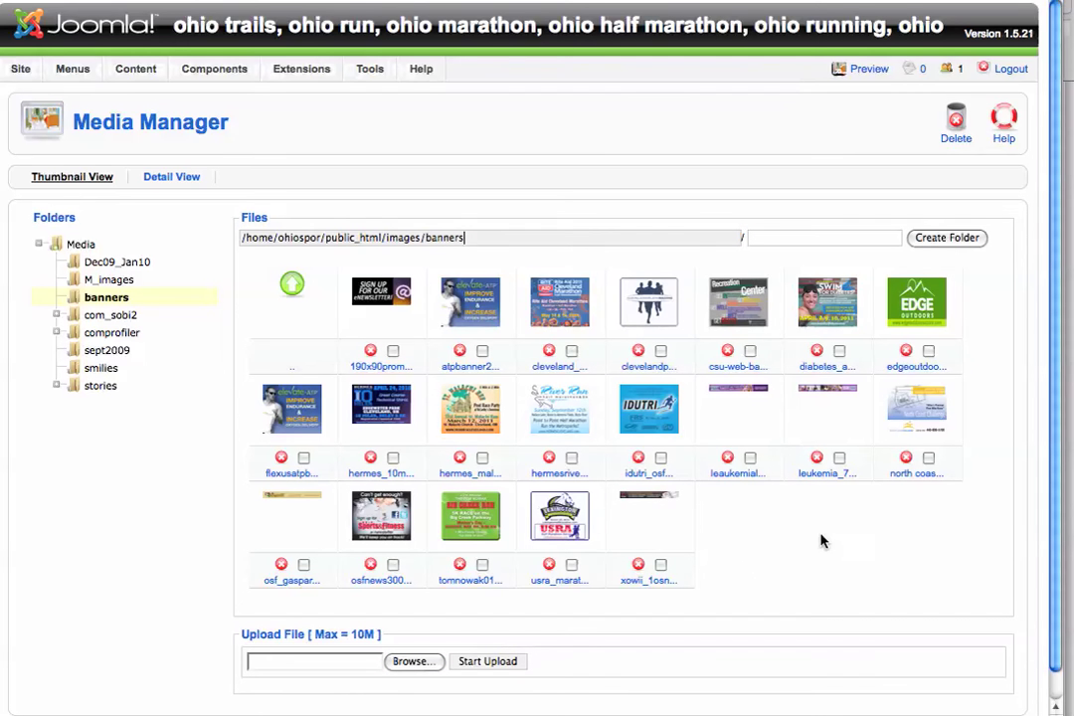
{"action": "mouse_move", "coordinate": [223, 68]}
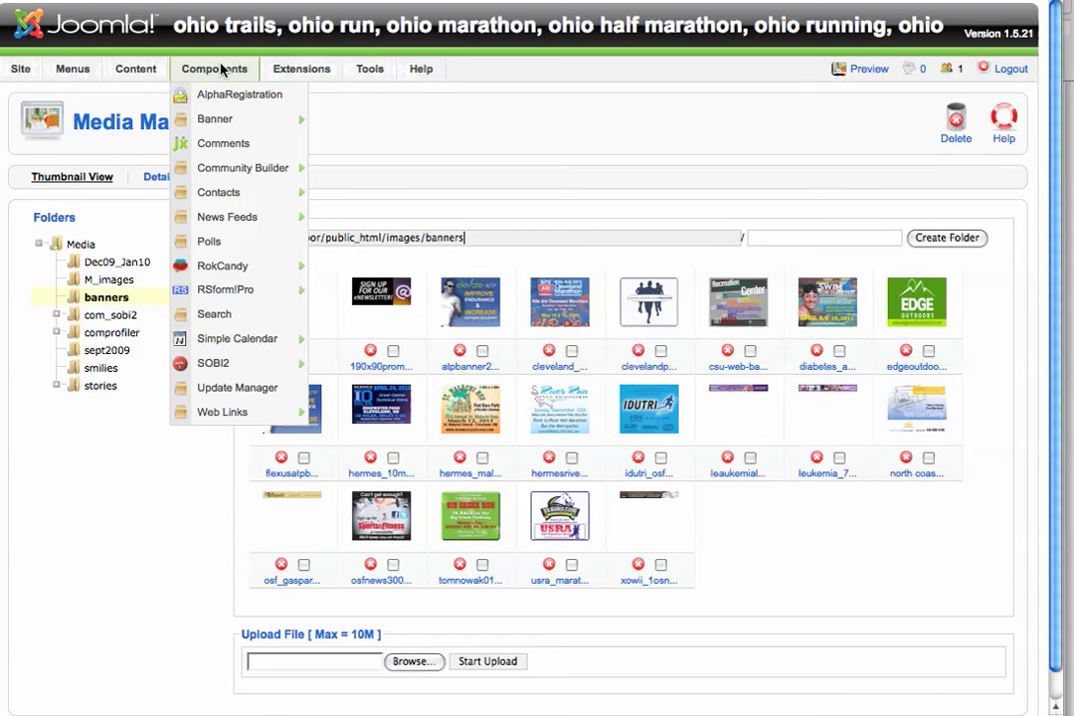
{"action": "mouse_move", "coordinate": [221, 120]}
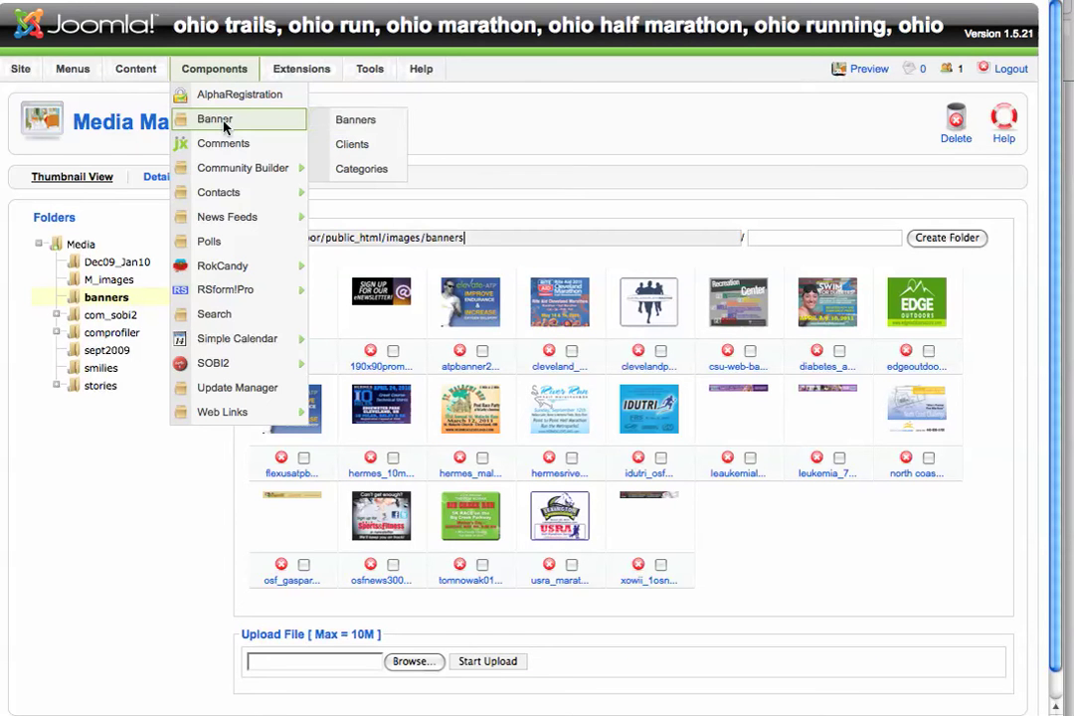
{"action": "left_click", "coordinate": [381, 121]}
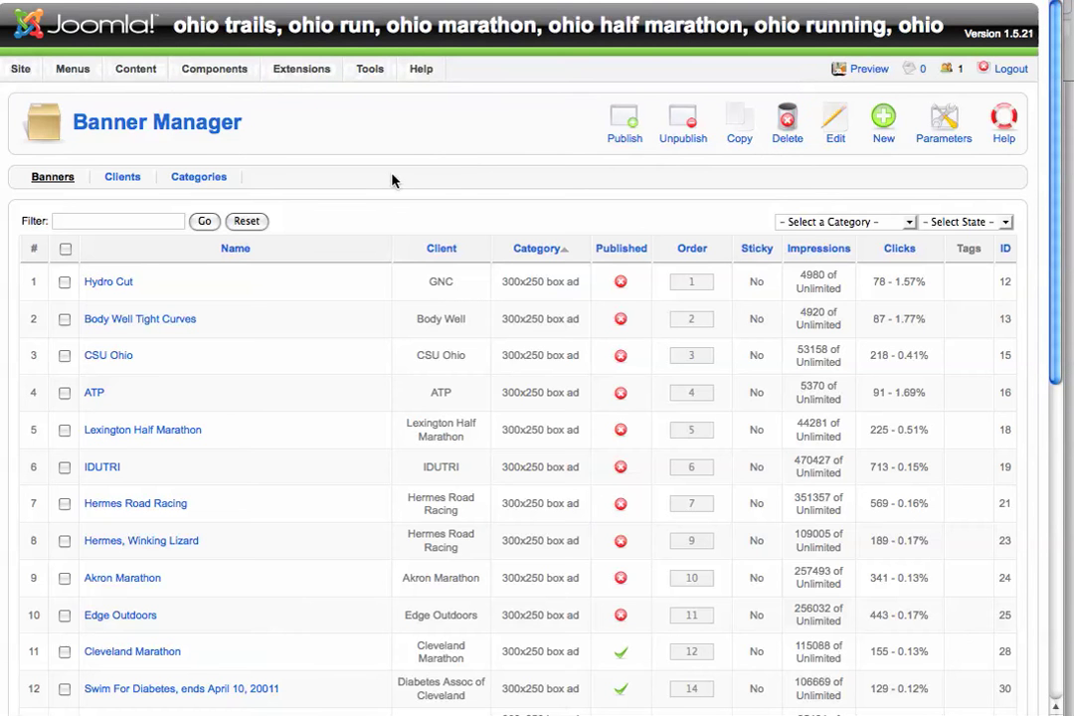
{"action": "scroll", "coordinate": [377, 194], "scroll_direction": "down", "scroll_amount": 1}
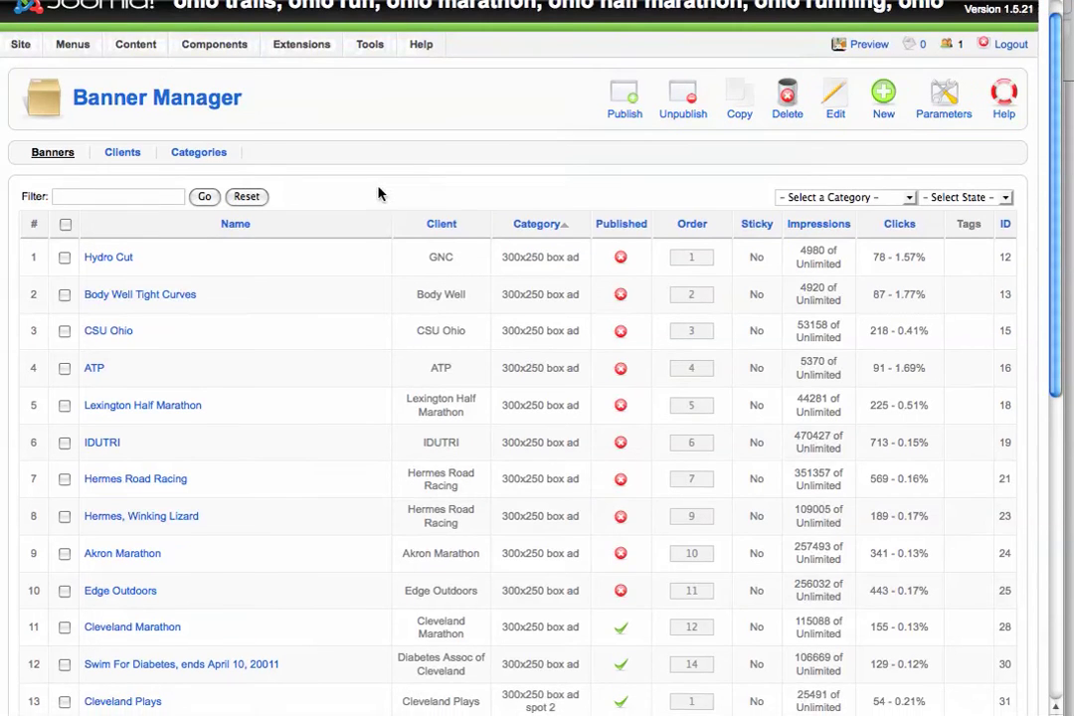
{"action": "scroll", "coordinate": [378, 193], "scroll_direction": "down", "scroll_amount": 4}
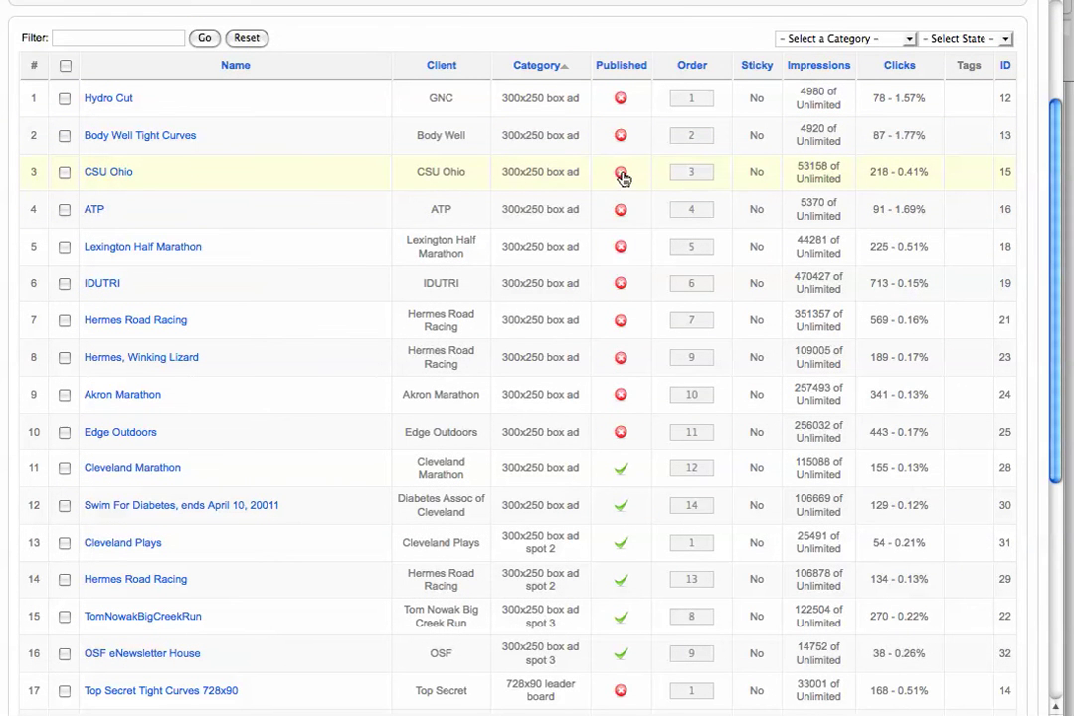
{"action": "scroll", "coordinate": [622, 177], "scroll_direction": "down", "scroll_amount": 4}
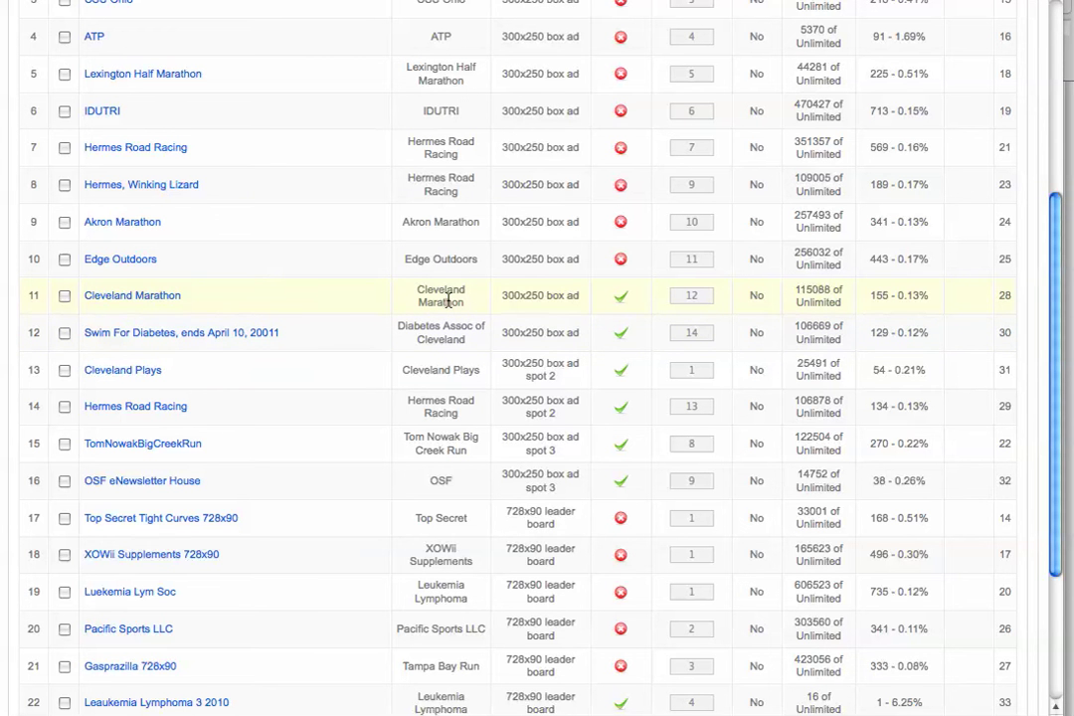
{"action": "left_click_drag", "start_coordinate": [503, 299], "coordinate": [585, 309]}
{"action": "left_click", "coordinate": [585, 312]}
{"action": "scroll", "coordinate": [745, 377], "scroll_direction": "up", "scroll_amount": 6}
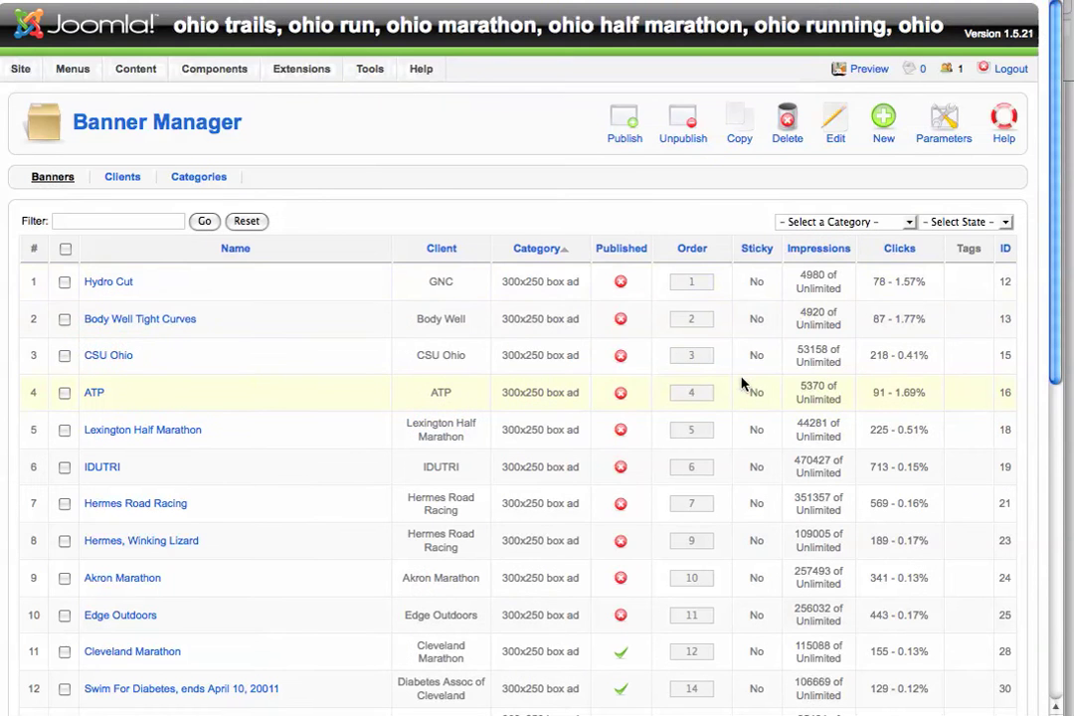
Start a new banner named after the earlier 728x90 test ad.
{"action": "left_click", "coordinate": [883, 134]}
{"action": "left_click", "coordinate": [316, 208]}
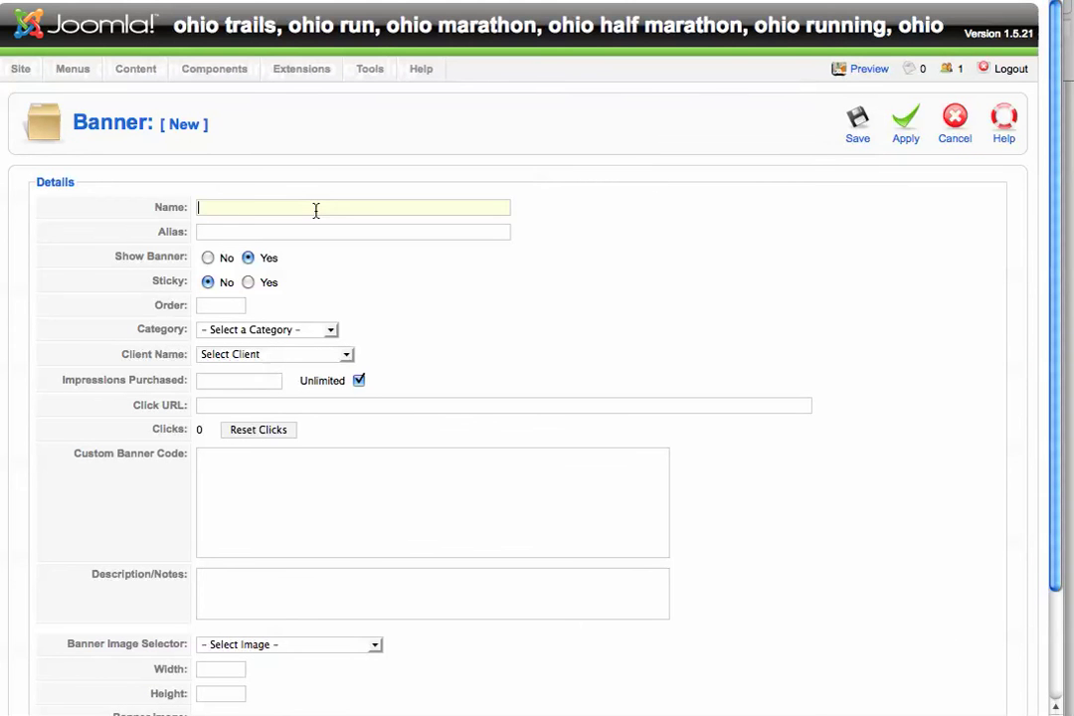
{"action": "type", "text": "RYan test"}
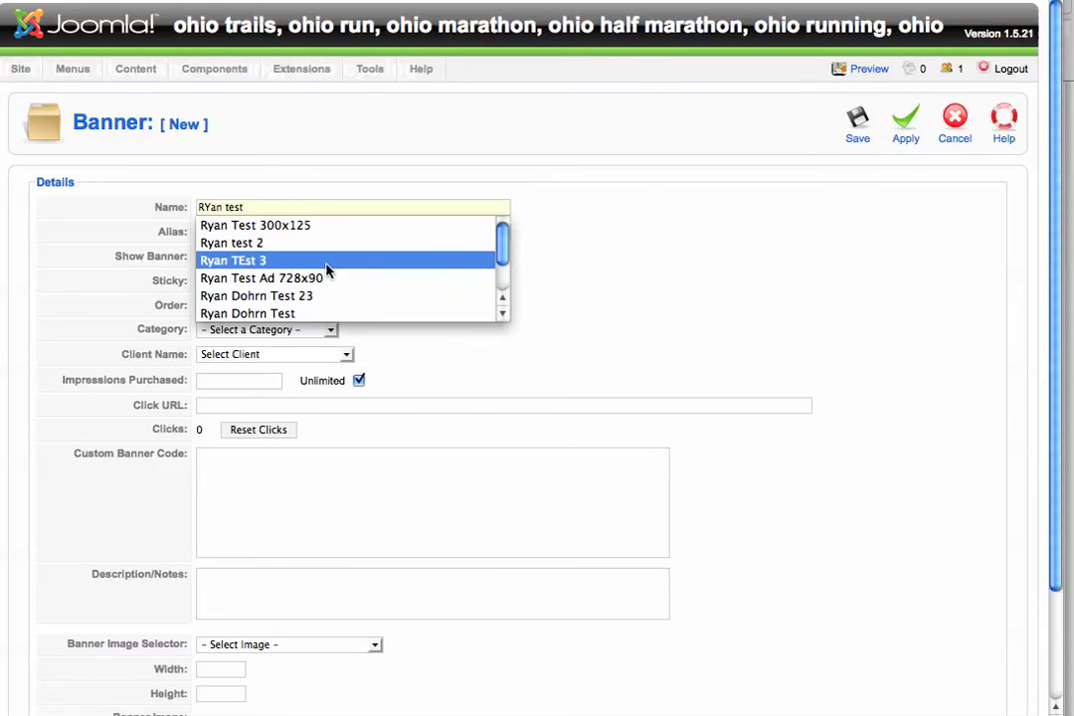
{"action": "left_click", "coordinate": [298, 279]}
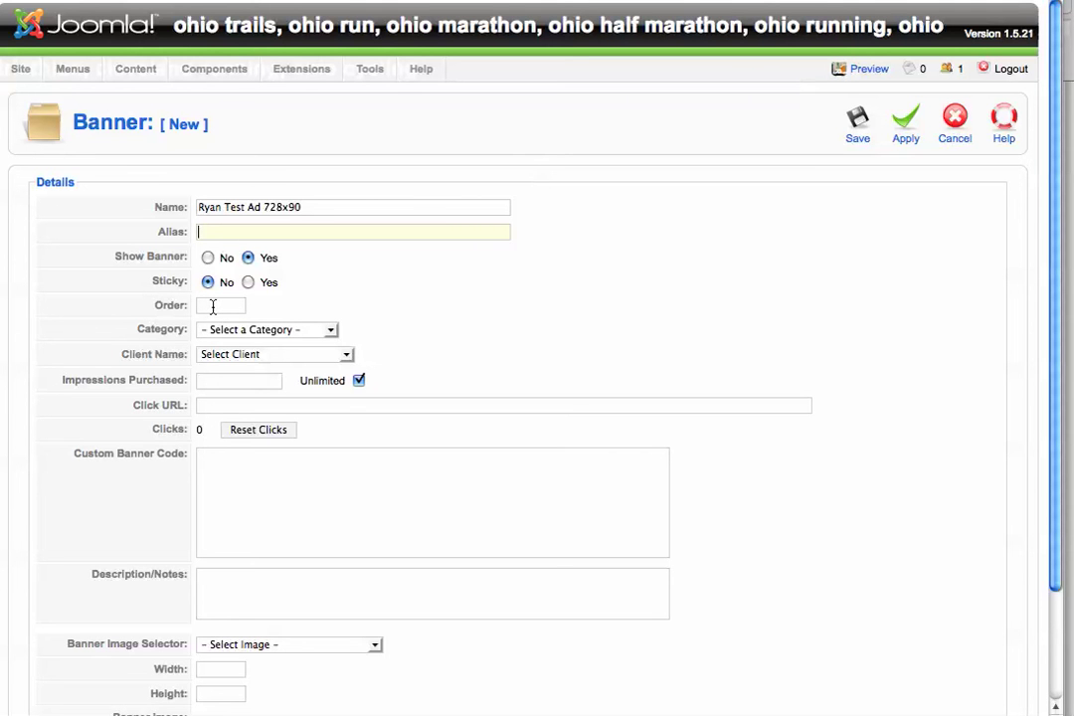
Put the banner in the 728x90 leader board category and assign it to client ATP.
{"action": "left_click", "coordinate": [253, 331]}
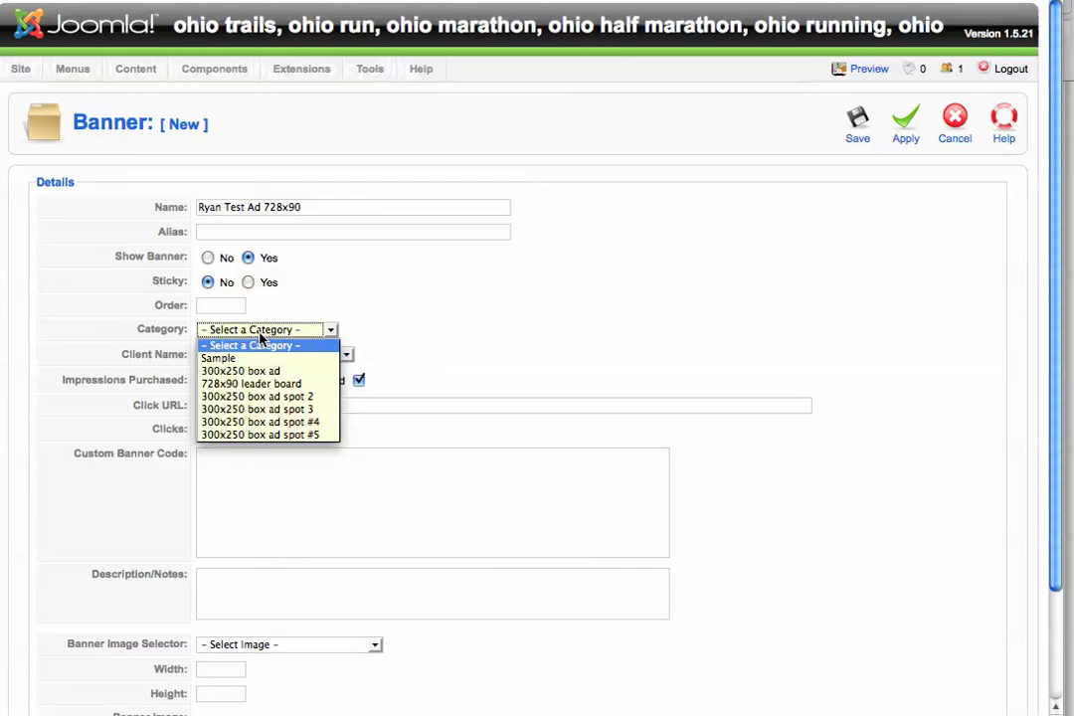
{"action": "left_click", "coordinate": [229, 384]}
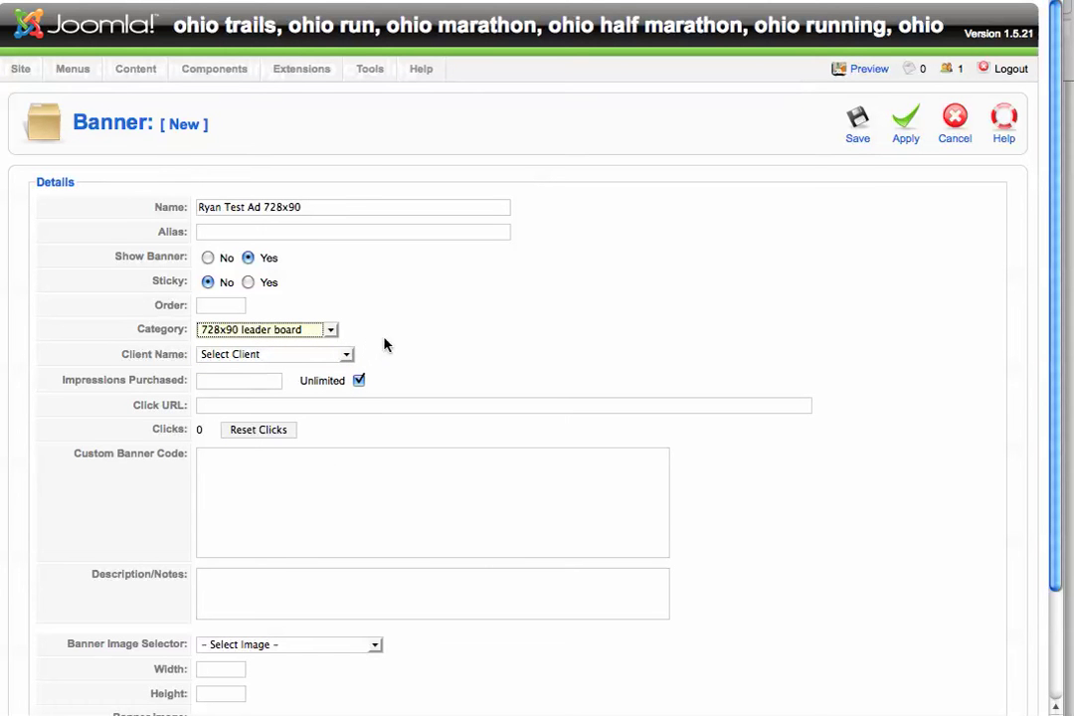
{"action": "left_click", "coordinate": [265, 356]}
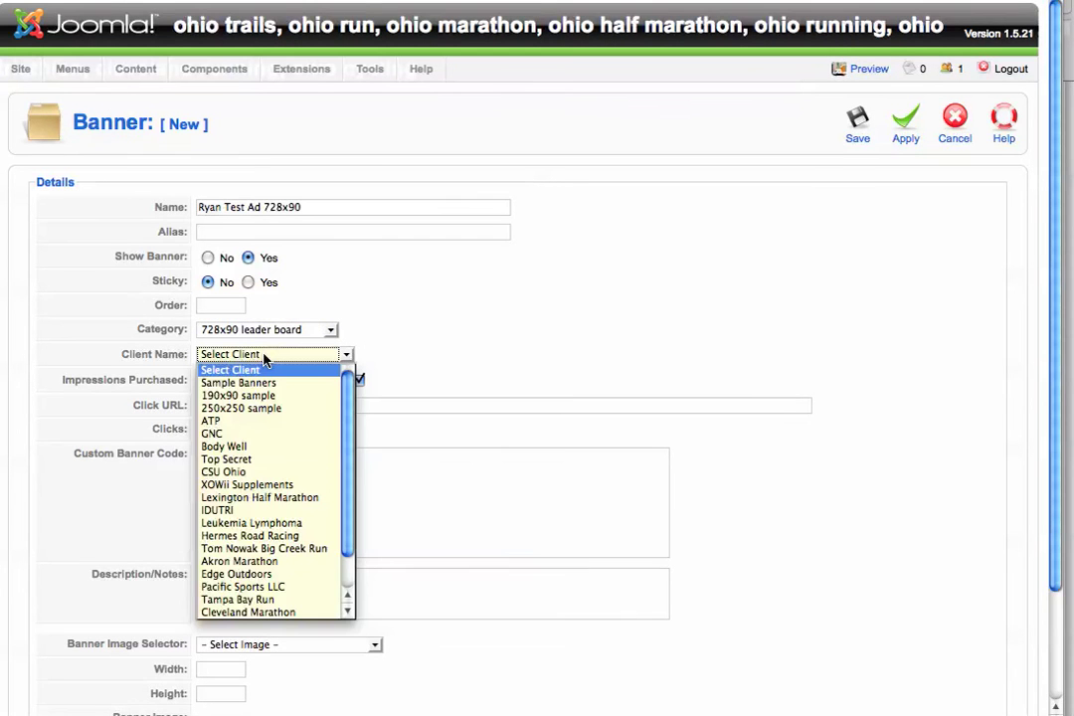
{"action": "scroll", "coordinate": [263, 417], "scroll_direction": "down", "scroll_amount": 1}
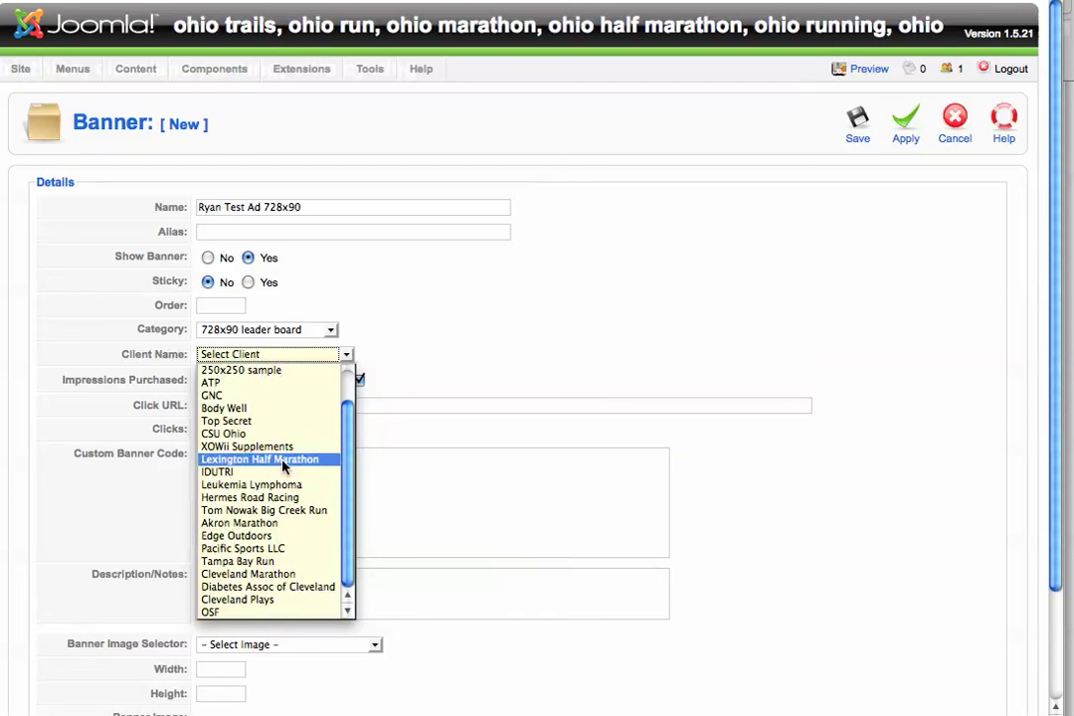
{"action": "left_click", "coordinate": [230, 383]}
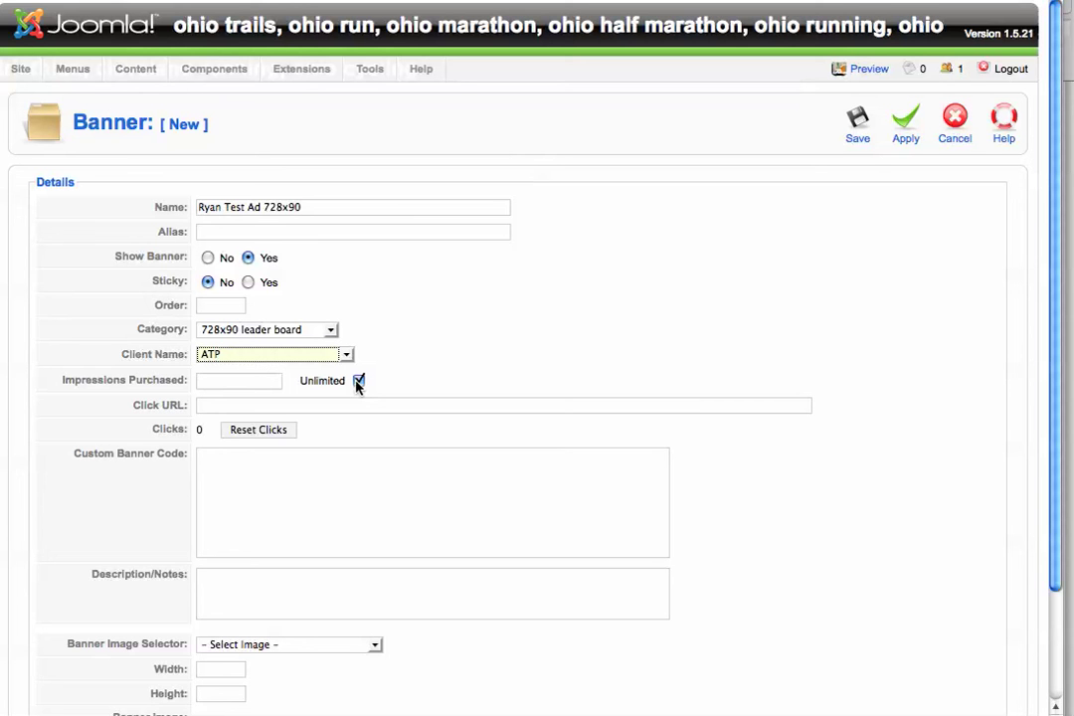
Turn off Unlimited impressions and leave Impressions Purchased empty.
{"action": "left_click", "coordinate": [225, 383]}
{"action": "type", "text": "500"}
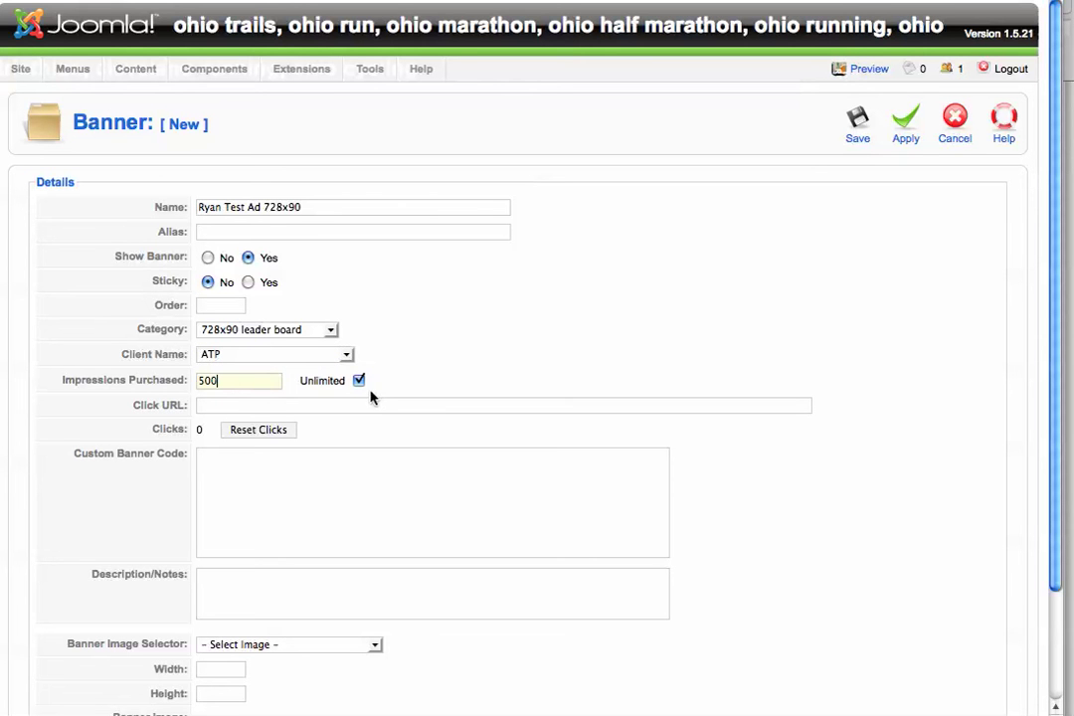
{"action": "left_click", "coordinate": [359, 380]}
{"action": "left_click_drag", "start_coordinate": [198, 385], "coordinate": [265, 386]}
{"action": "key", "text": "BackSpace"}
{"action": "left_click", "coordinate": [251, 405]}
{"action": "scroll", "coordinate": [239, 277], "scroll_direction": "down", "scroll_amount": 3}
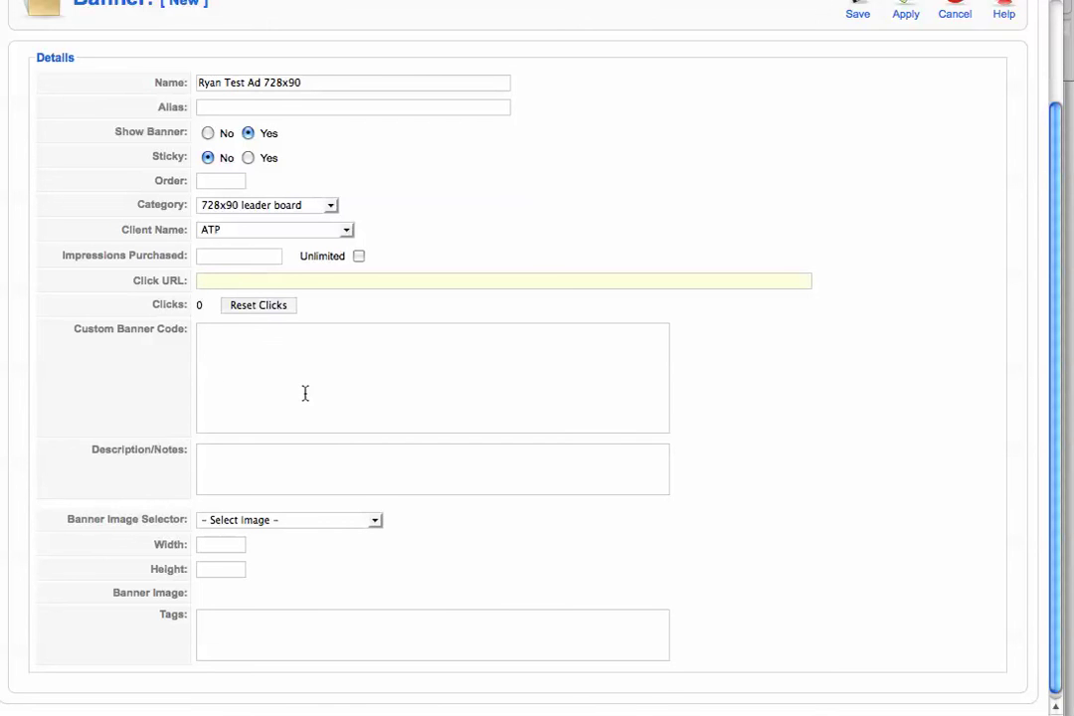
{"action": "scroll", "coordinate": [294, 400], "scroll_direction": "down", "scroll_amount": 1}
Select leukemia_728x90.gif as the banner image and set its size to 728 by 90.
{"action": "left_click", "coordinate": [279, 518]}
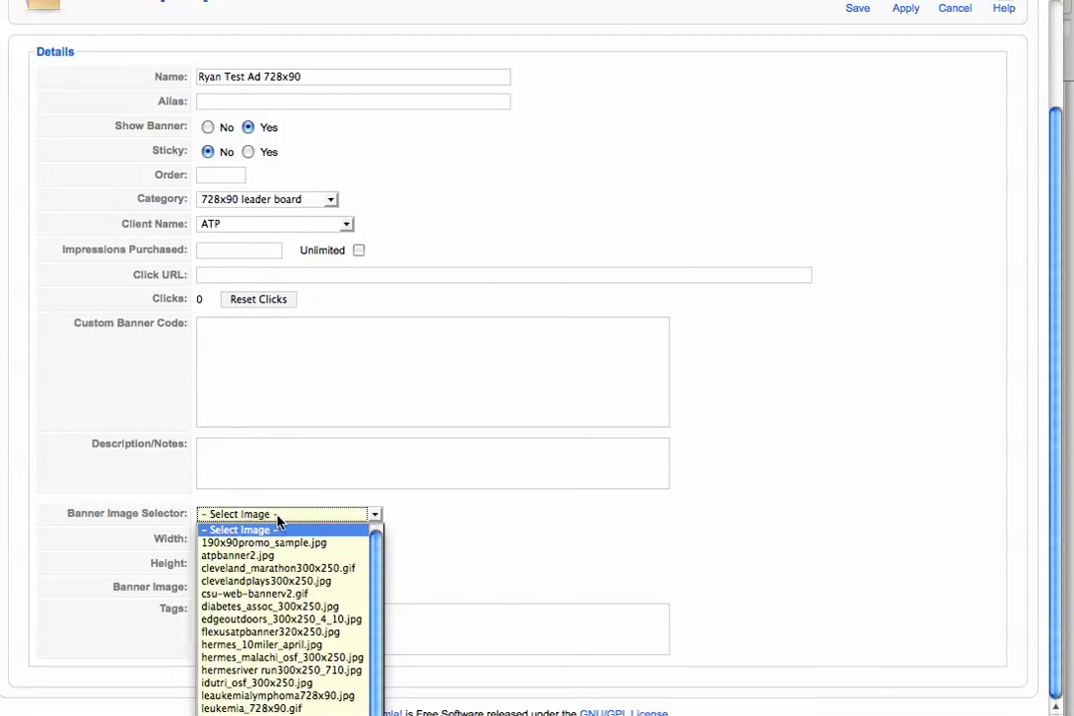
{"action": "left_click", "coordinate": [282, 708]}
{"action": "scroll", "coordinate": [548, 457], "scroll_direction": "down", "scroll_amount": 3}
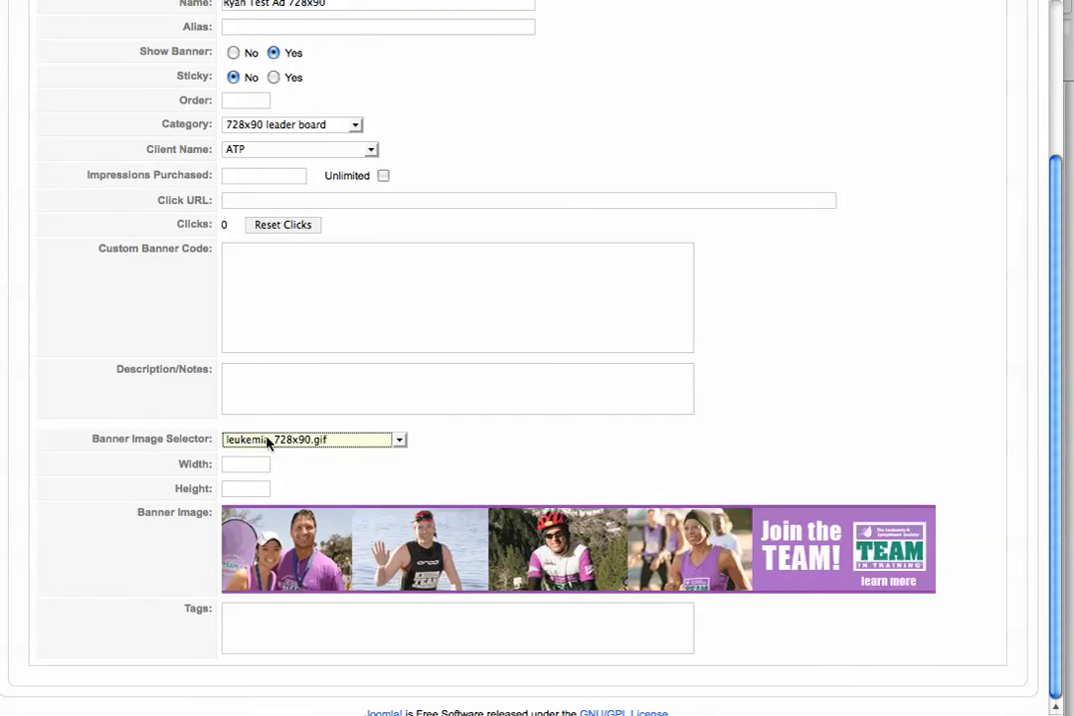
{"action": "left_click", "coordinate": [250, 465]}
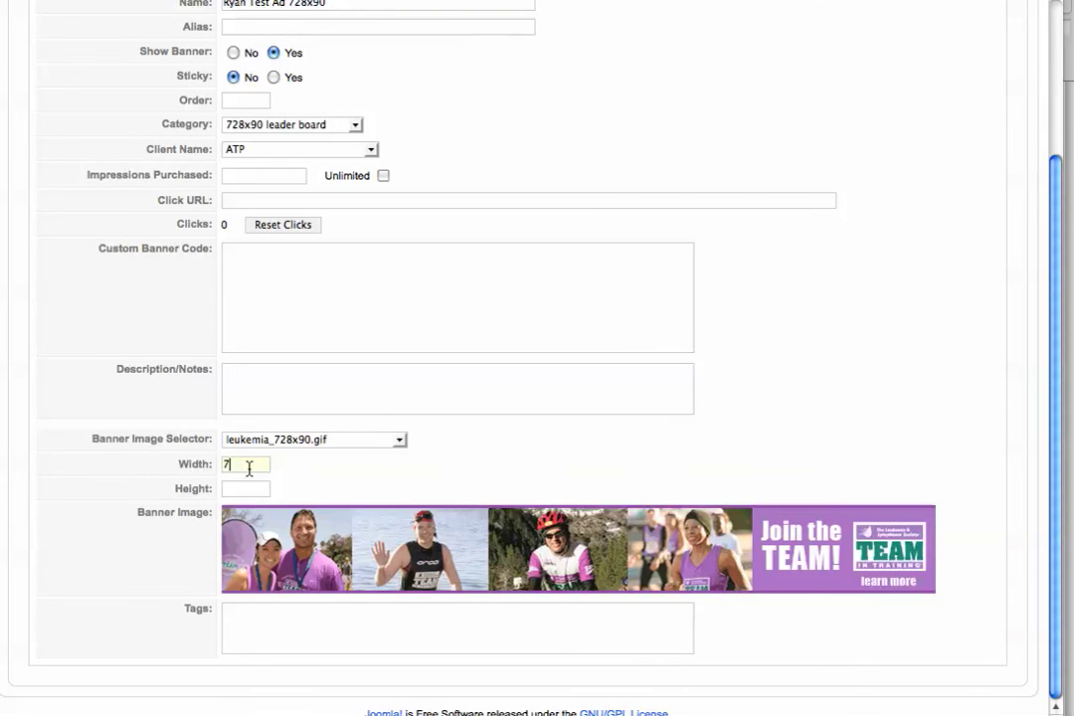
{"action": "type", "text": "728"}
{"action": "key", "text": "Tab"}
{"action": "type", "text": "90"}
{"action": "left_click", "coordinate": [733, 438]}
{"action": "scroll", "coordinate": [825, 375], "scroll_direction": "up", "scroll_amount": 5}
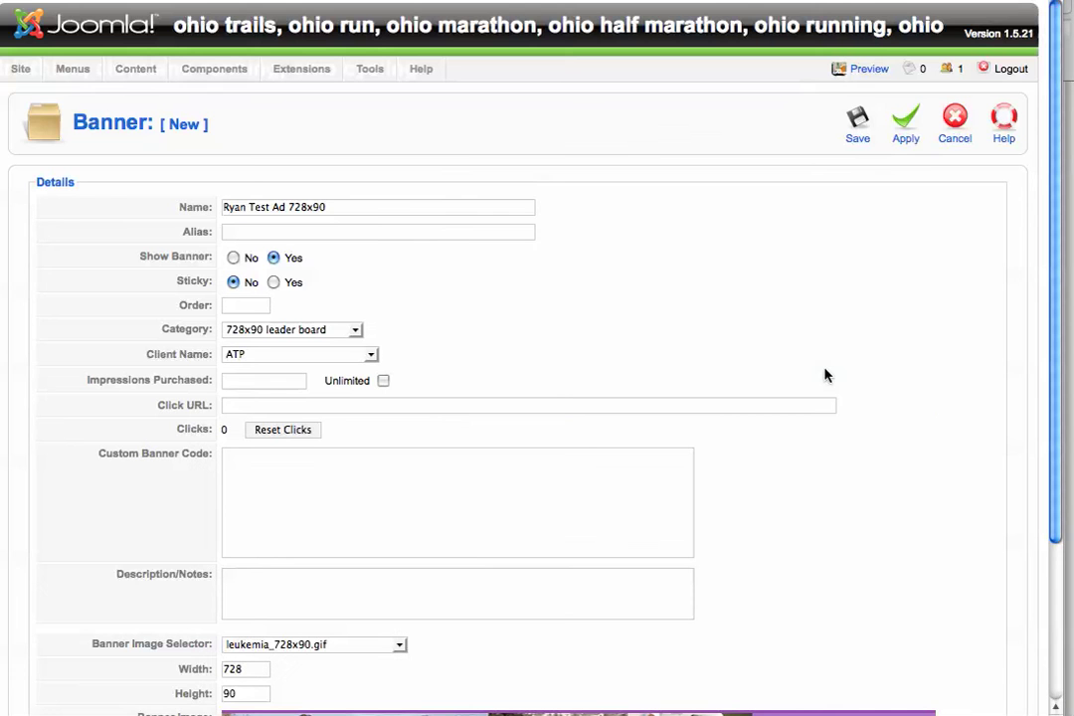
{"action": "scroll", "coordinate": [845, 277], "scroll_direction": "down", "scroll_amount": 4}
{"action": "scroll", "coordinate": [845, 277], "scroll_direction": "up", "scroll_amount": 4}
Switch to the Ohio Sports & Fitness front-end site to view the Team in Training leaderboard.
{"action": "left_click", "coordinate": [377, 10]}
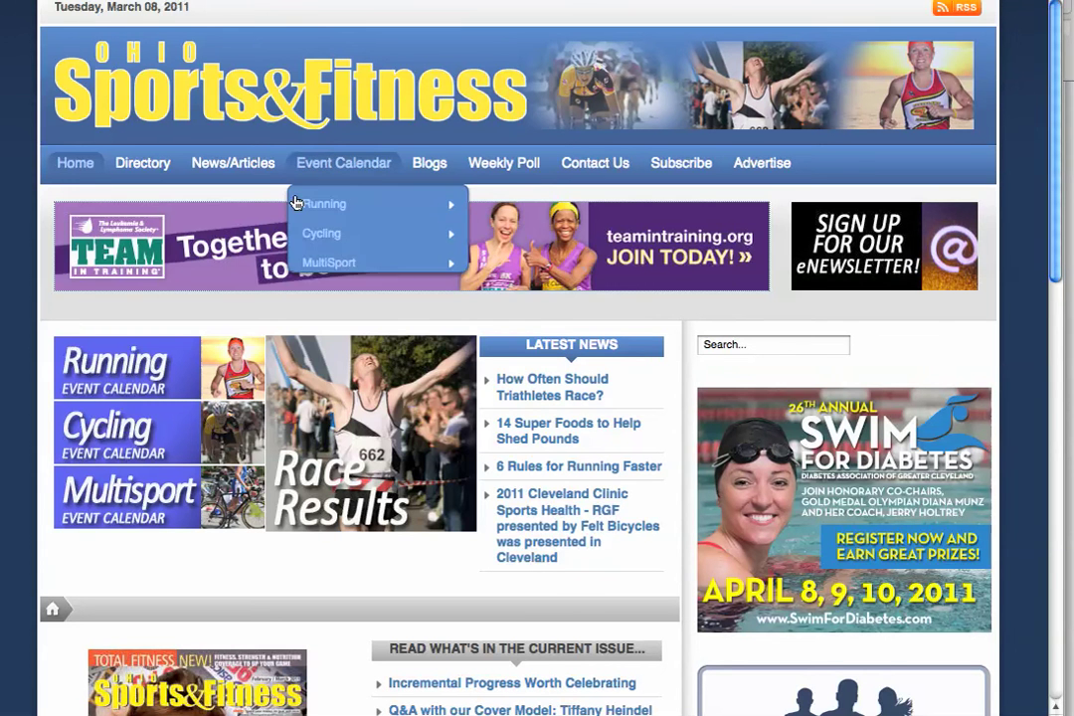